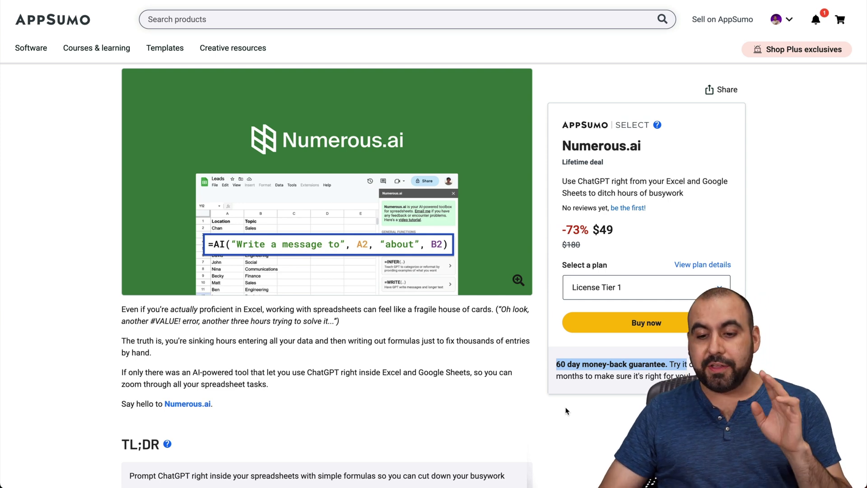
# - Highlight the 60-day money-back guarantee sentence on the Numerous.ai deal page
pyautogui.click(566, 371)
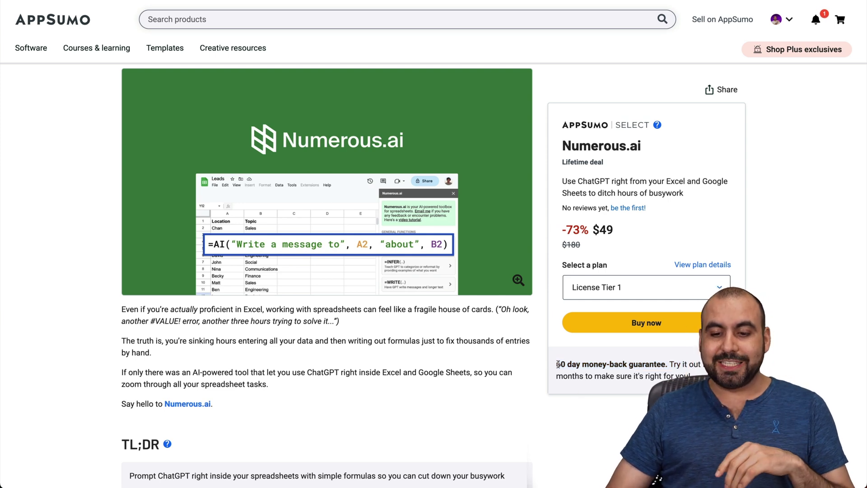
pyautogui.moveTo(556, 363); pyautogui.dragTo(668, 365)
pyautogui.click(670, 365)
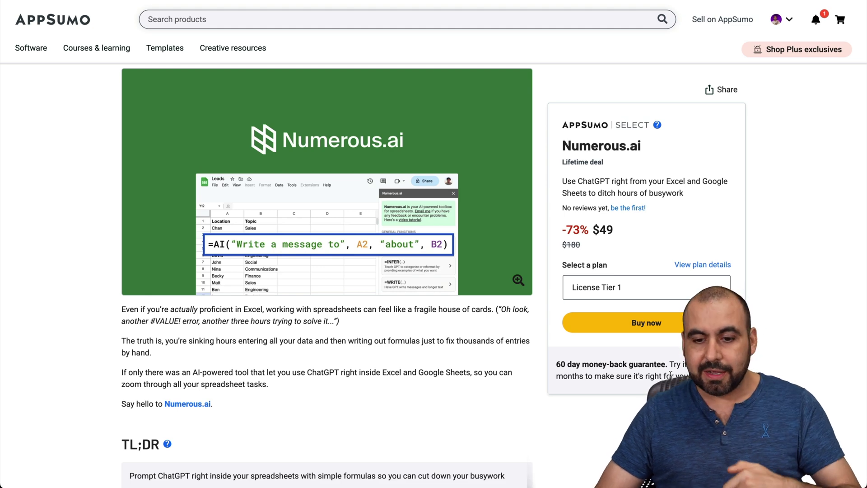
# - Scroll past the feature images to Plans & features and the License Tier cards
pyautogui.scroll(-20, 670, 374)
pyautogui.scroll(-20, 669, 377)
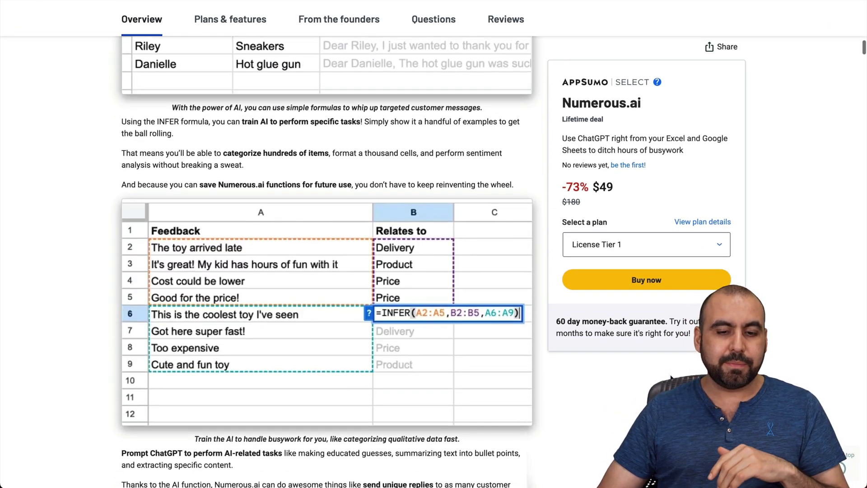
pyautogui.scroll(-15, 670, 377)
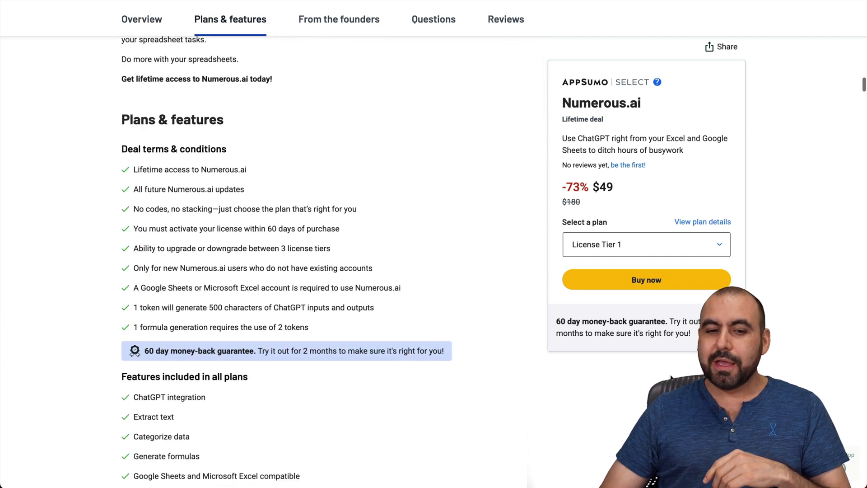
pyautogui.scroll(-1, 670, 374)
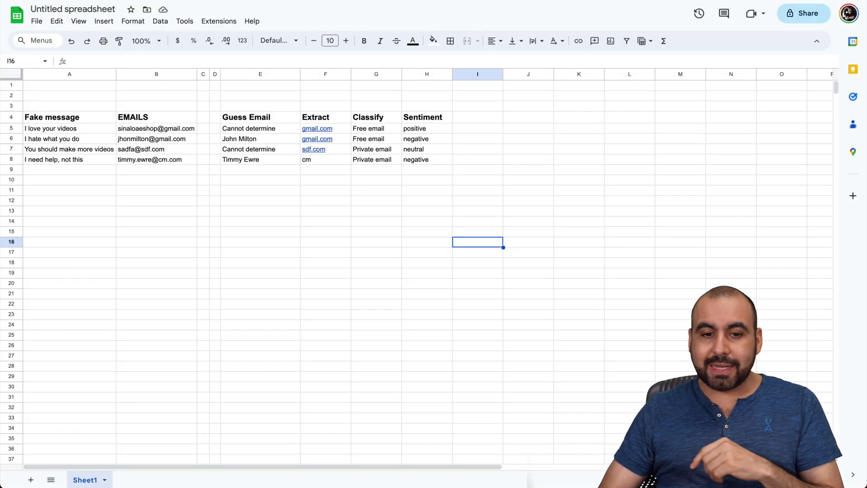
# - Select empty cell E11 and show the Numerous.ai: ChatGPT for Sheets sidebar
pyautogui.click(292, 208)
pyautogui.click(274, 193)
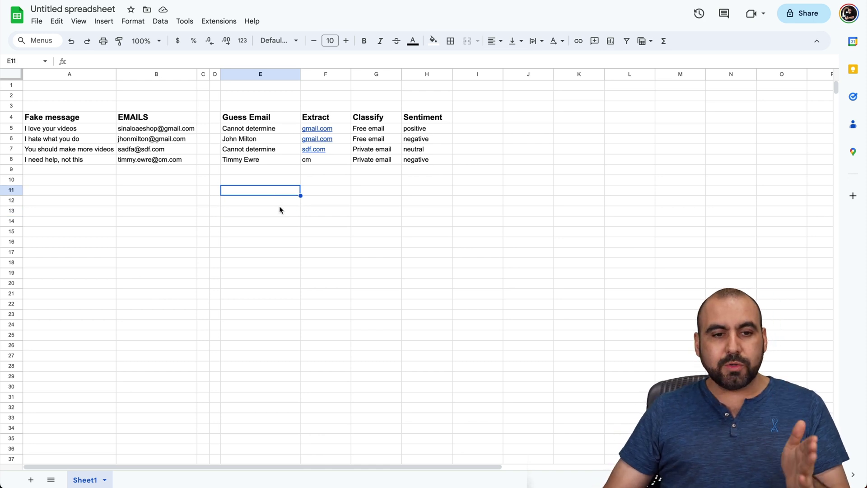
pyautogui.click(219, 22)
pyautogui.moveTo(266, 134)
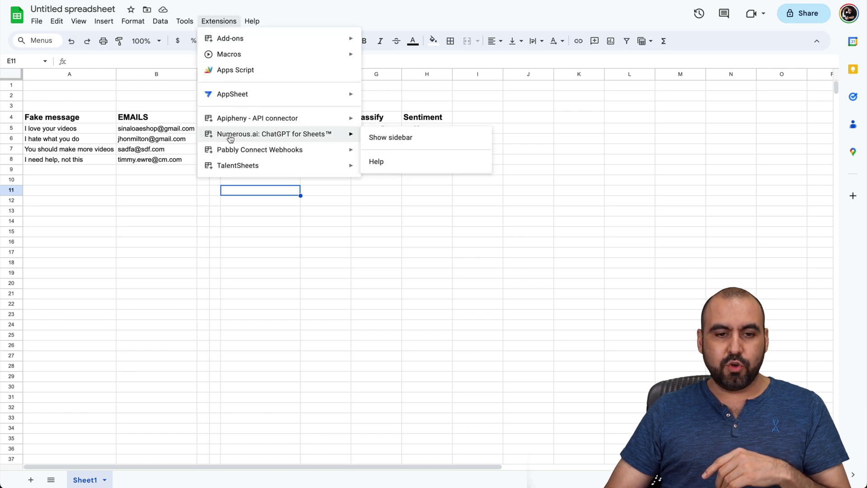
pyautogui.click(395, 138)
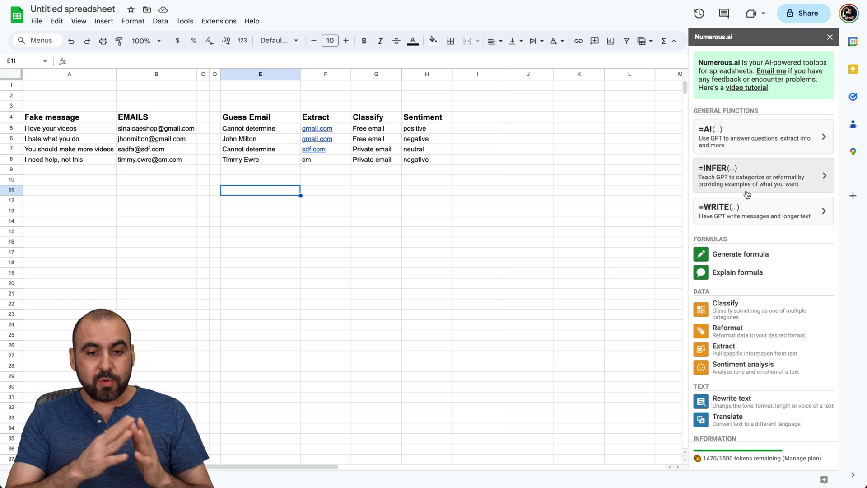
pyautogui.scroll(-2, 747, 194)
pyautogui.scroll(2, 747, 194)
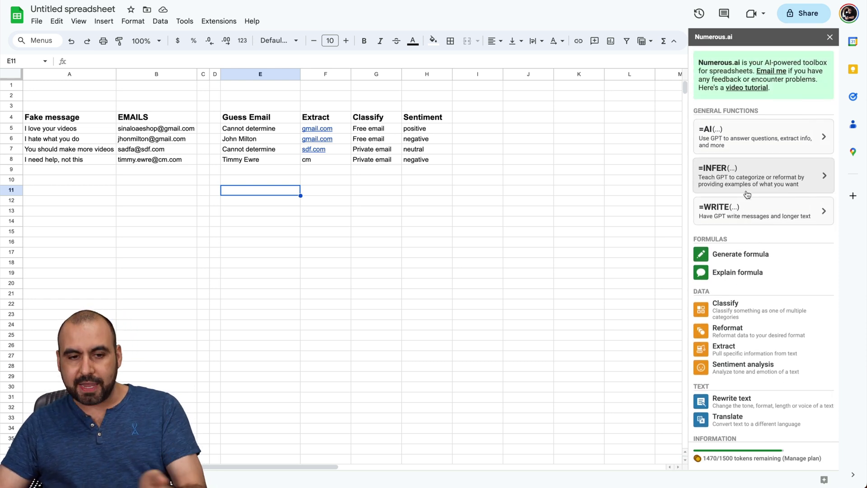
# - Select the fake messages and emails in A4:B8, then inspect the AI formula in E5
pyautogui.click(58, 120)
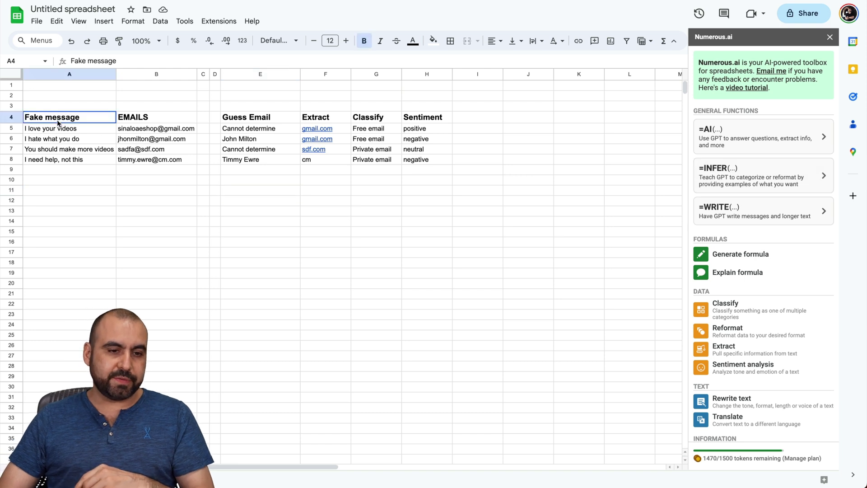
pyautogui.moveTo(57, 121); pyautogui.dragTo(59, 162)
pyautogui.click(156, 117)
pyautogui.click(97, 118)
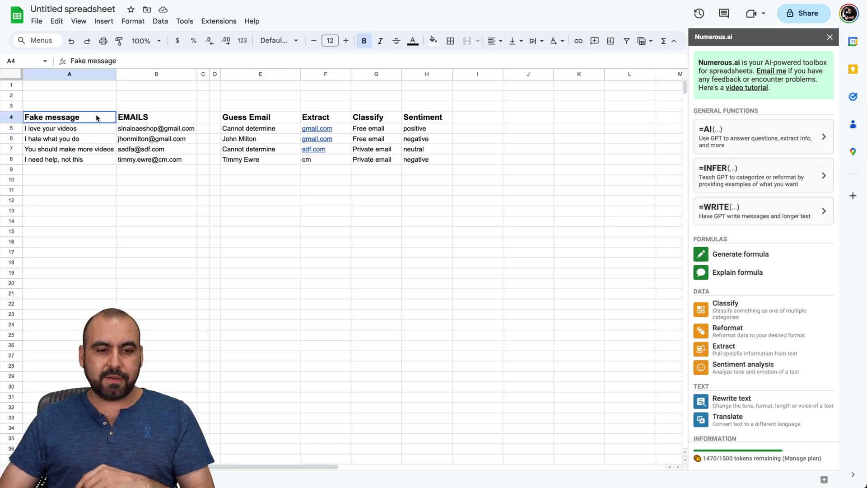
pyautogui.moveTo(97, 119); pyautogui.dragTo(174, 162)
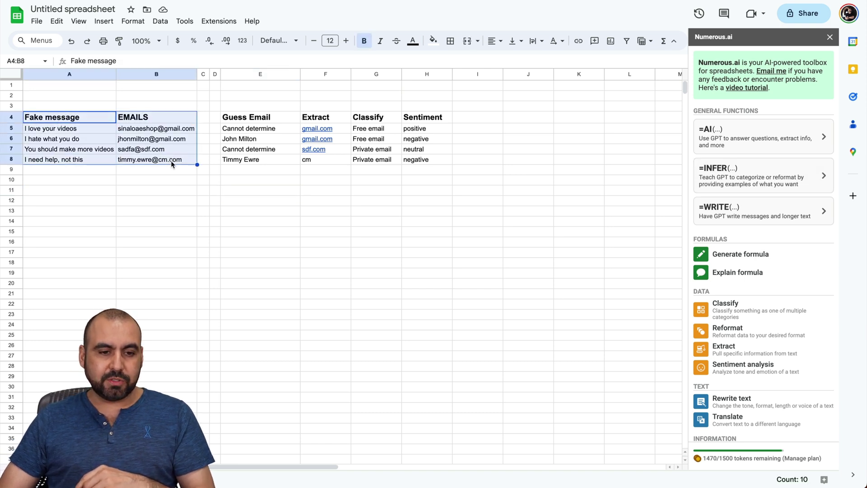
pyautogui.click(288, 127)
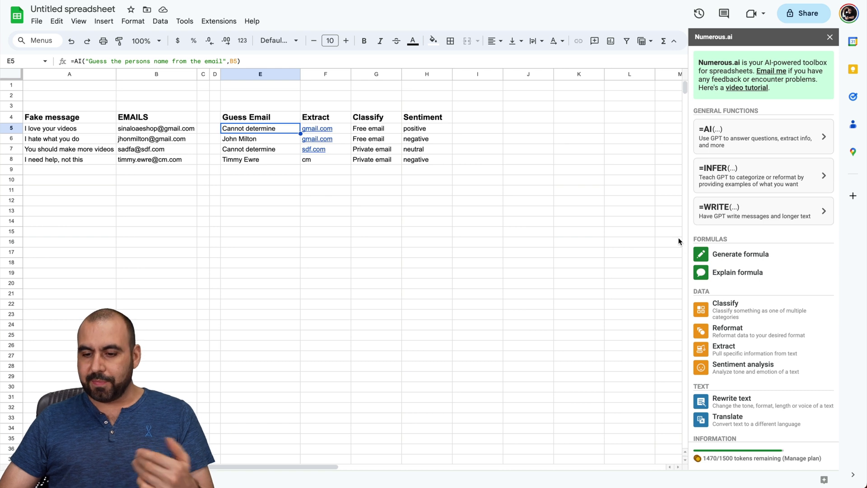
pyautogui.scroll(-2, 715, 285)
pyautogui.scroll(-1, 716, 286)
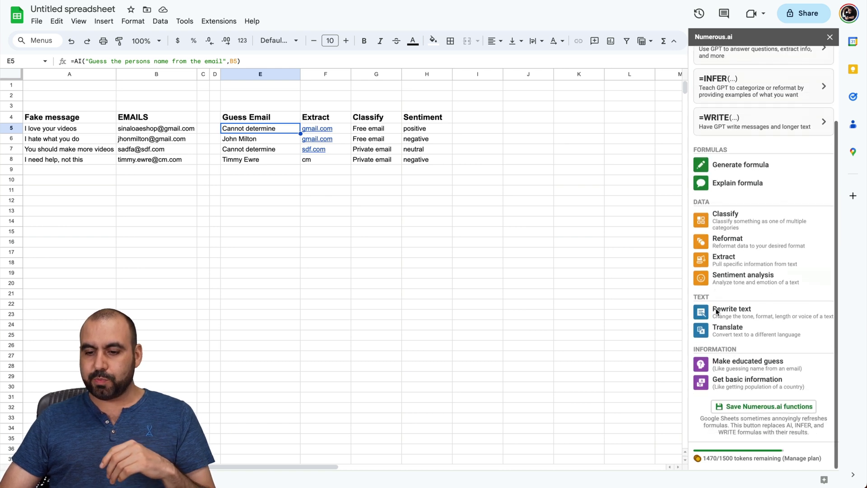
pyautogui.click(776, 365)
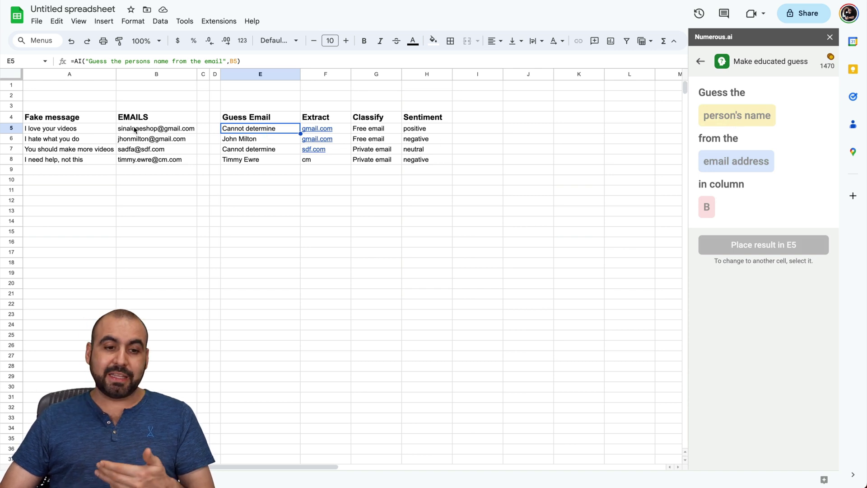
pyautogui.moveTo(121, 131)
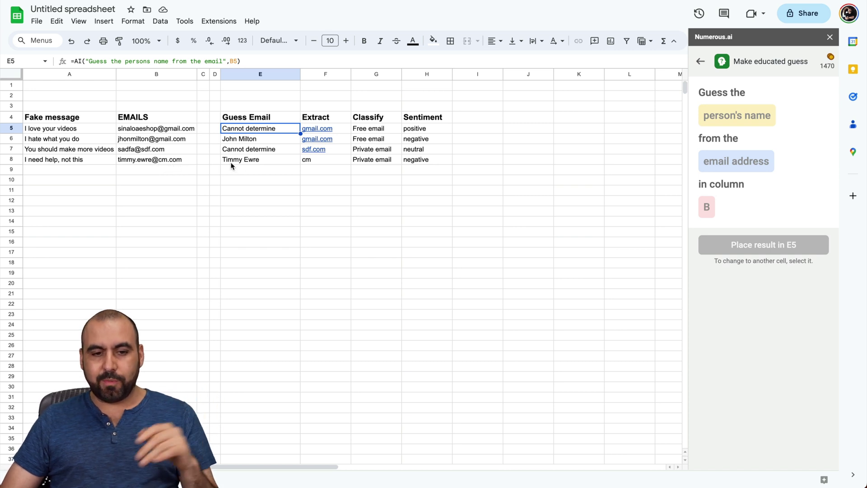
pyautogui.click(268, 160)
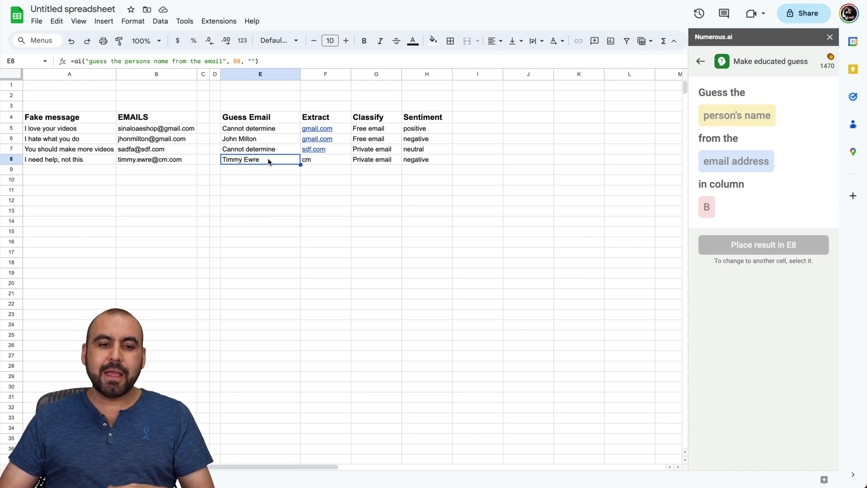
pyautogui.click(288, 128)
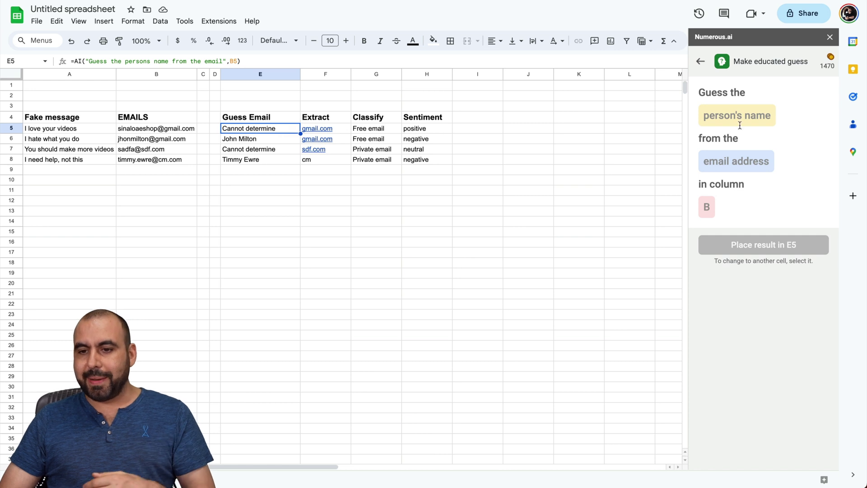
pyautogui.click(750, 117)
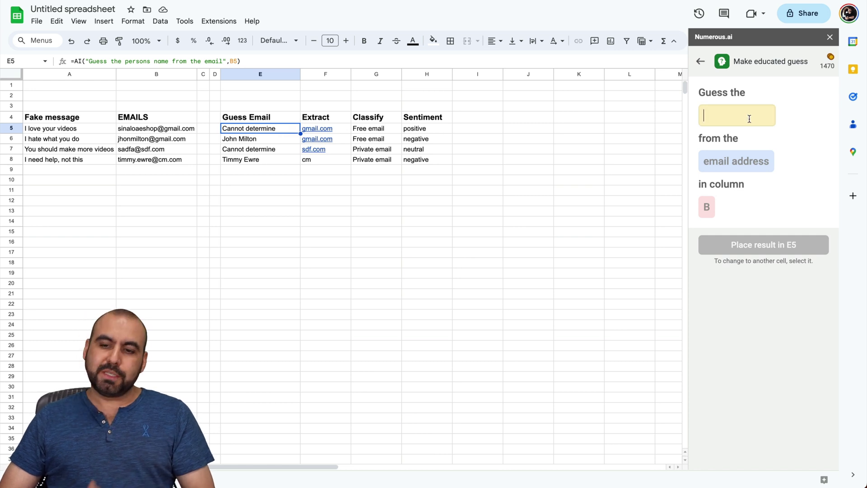
pyautogui.click(784, 156)
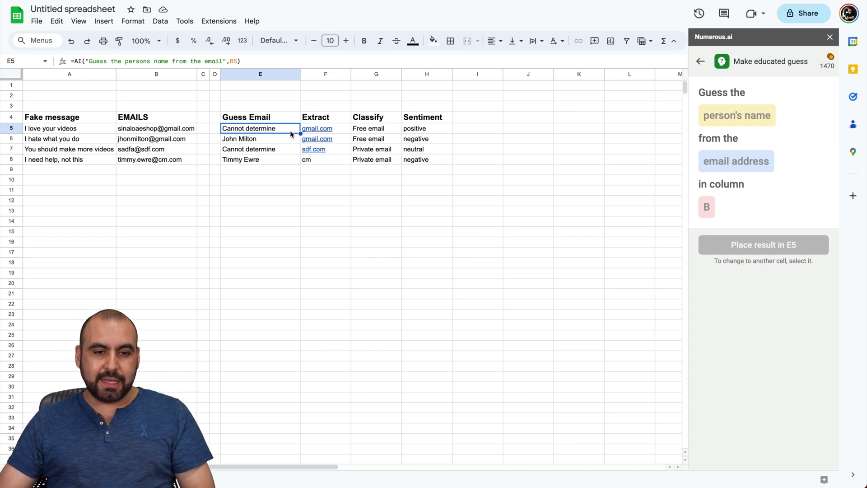
pyautogui.click(82, 61)
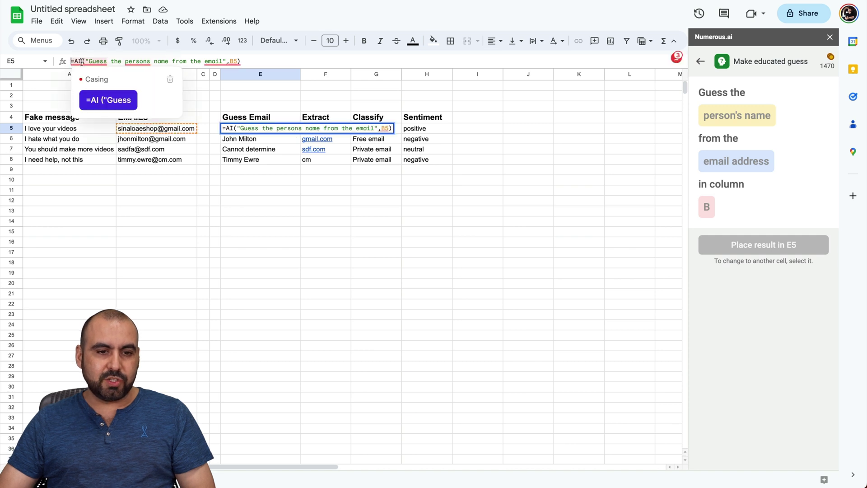
pyautogui.tripleClick(246, 57)
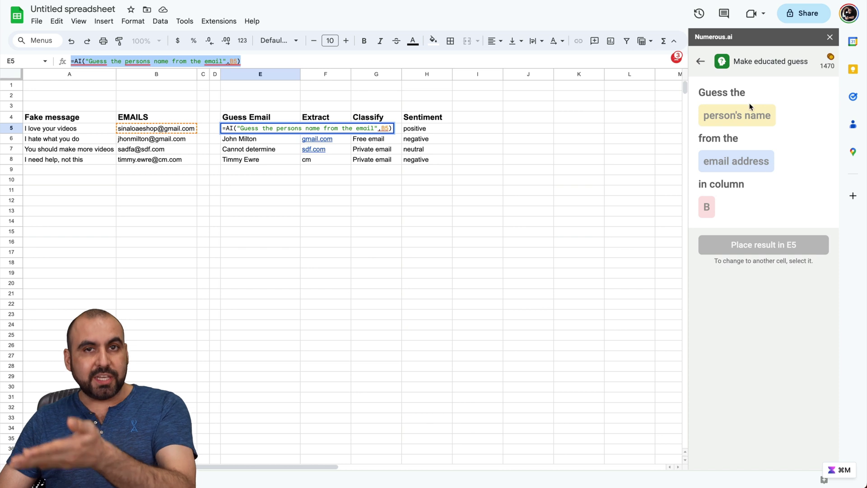
pyautogui.moveTo(224, 61)
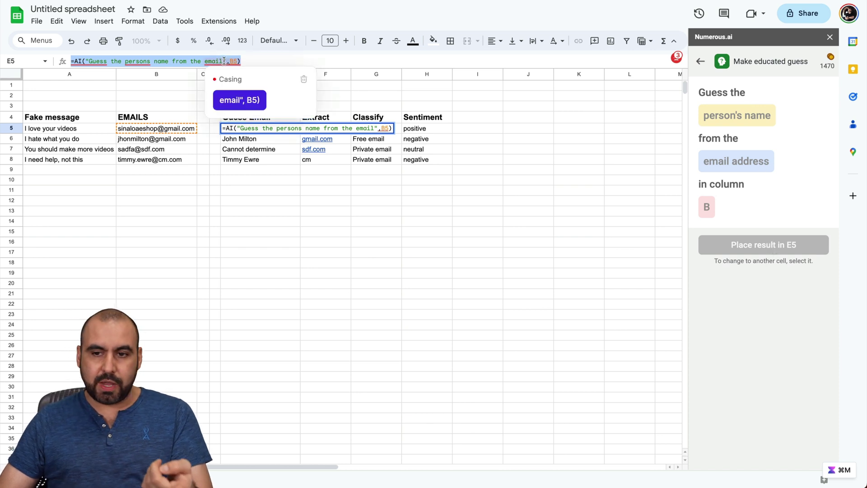
pyautogui.click(700, 61)
pyautogui.click(248, 220)
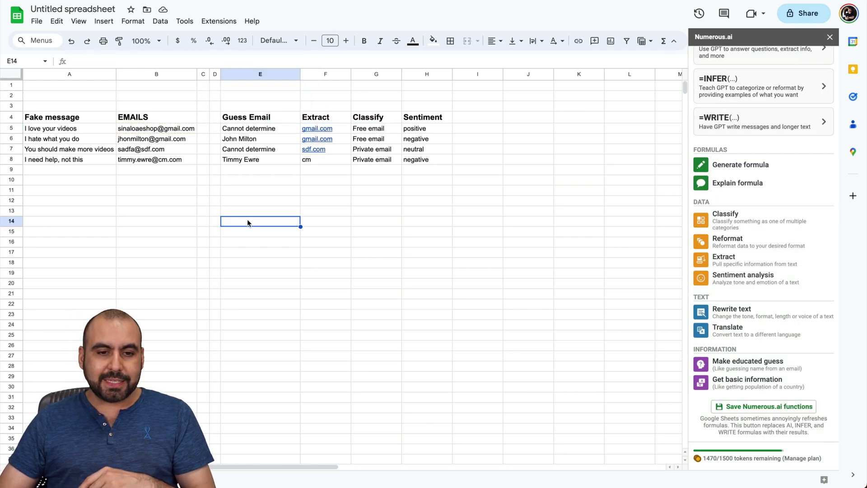
pyautogui.click(343, 128)
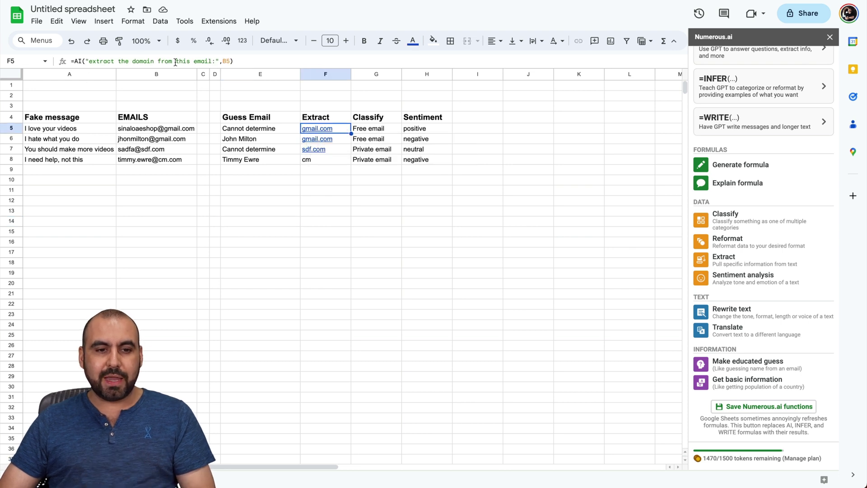
pyautogui.moveTo(211, 63); pyautogui.dragTo(89, 62)
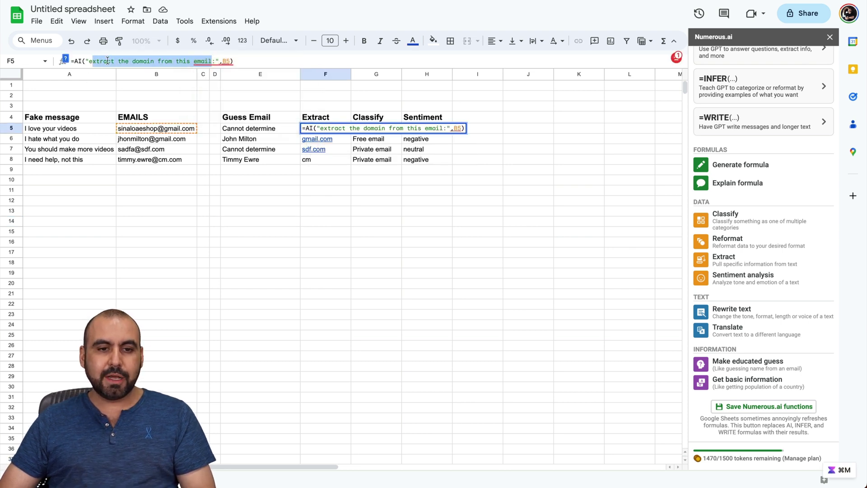
pyautogui.click(228, 64)
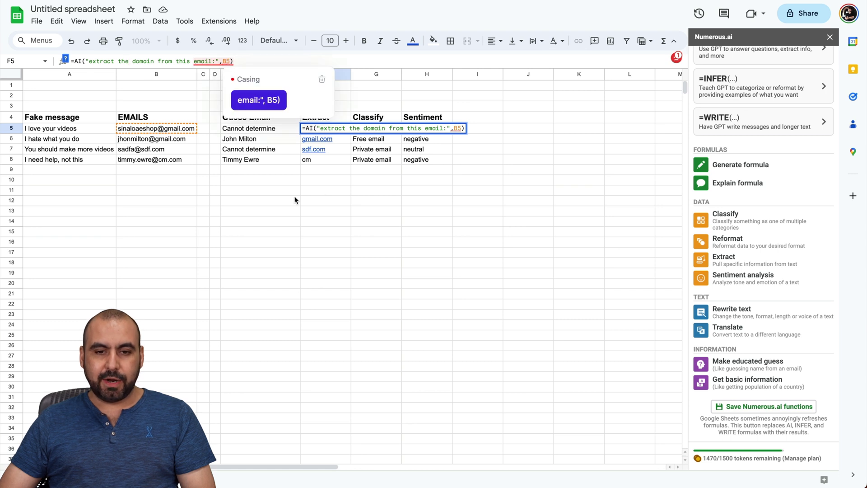
pyautogui.click(312, 192)
pyautogui.click(395, 130)
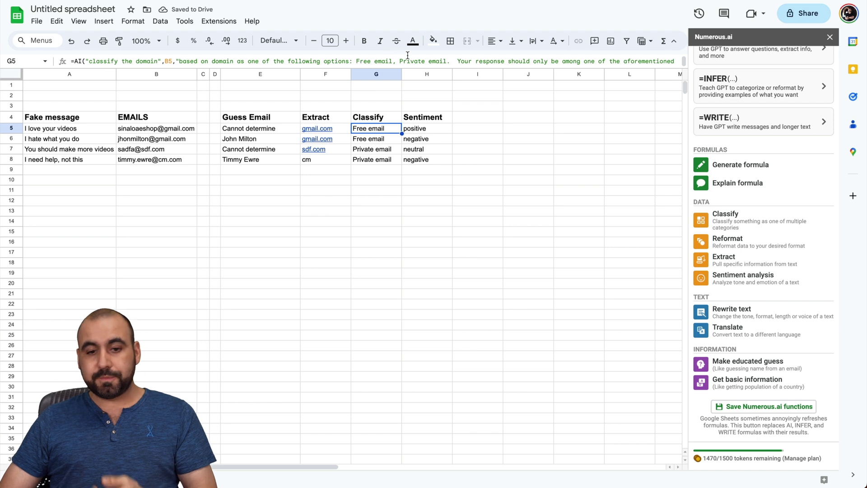
pyautogui.click(386, 137)
pyautogui.click(386, 150)
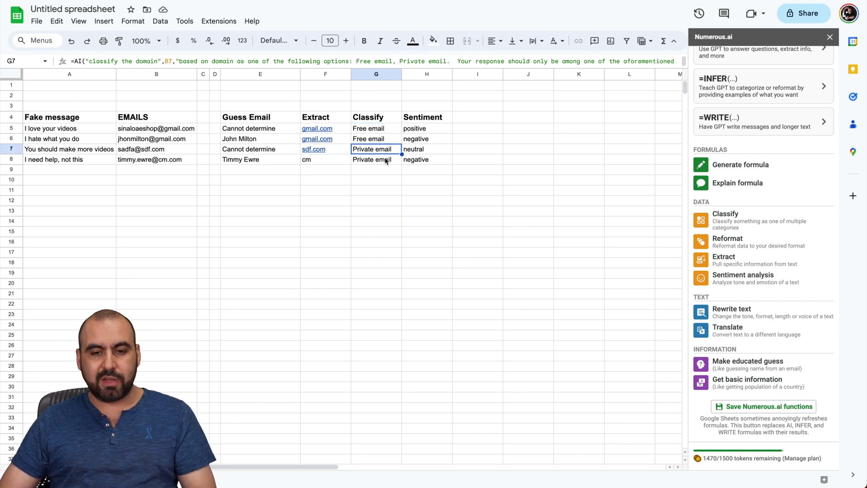
pyautogui.click(385, 161)
pyautogui.click(380, 183)
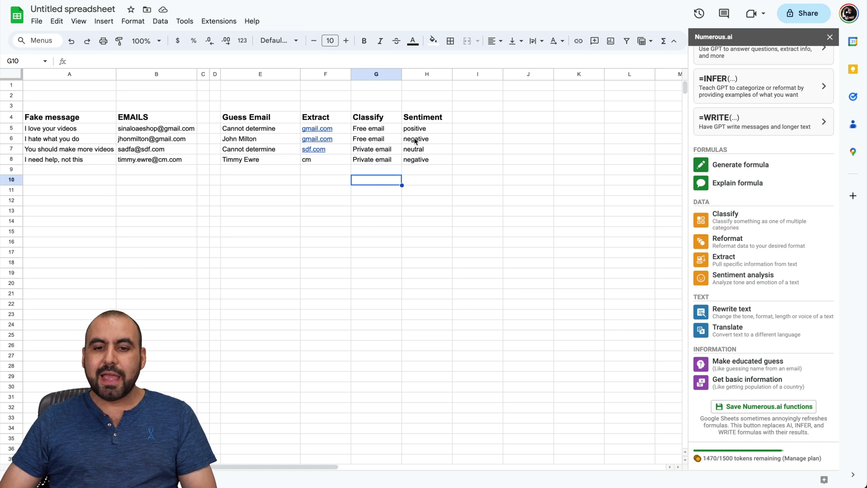
pyautogui.click(445, 127)
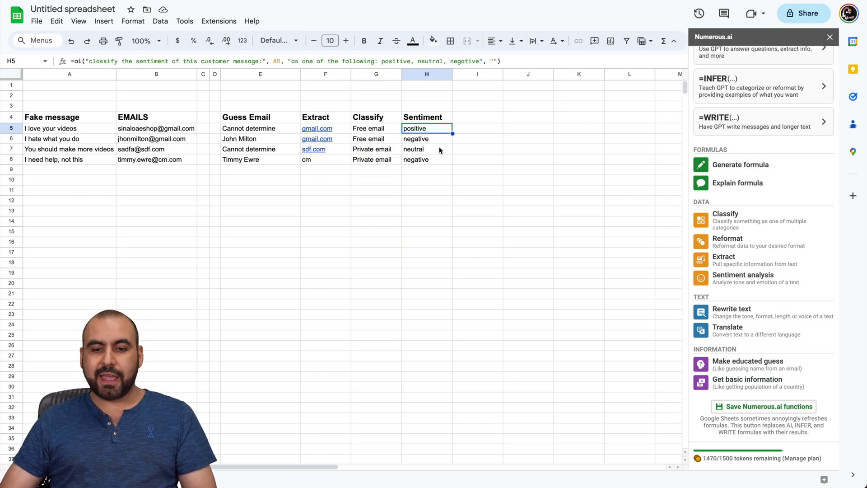
pyautogui.click(439, 160)
pyautogui.click(491, 159)
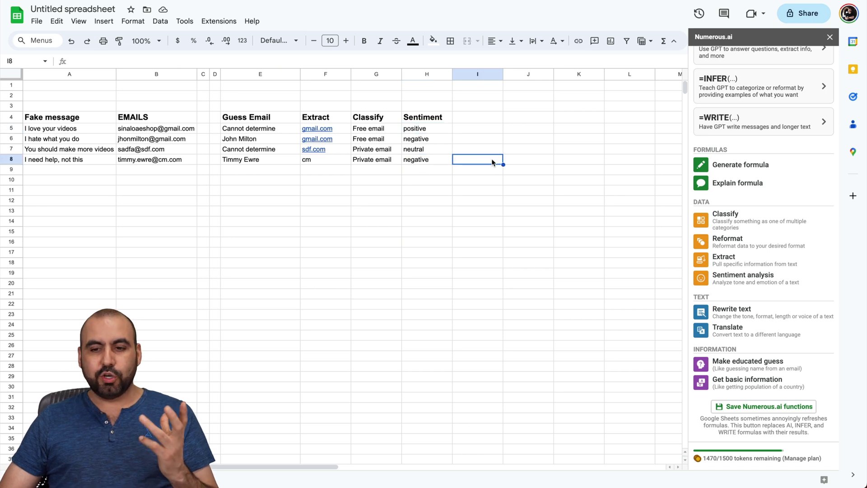
pyautogui.scroll(3, 728, 163)
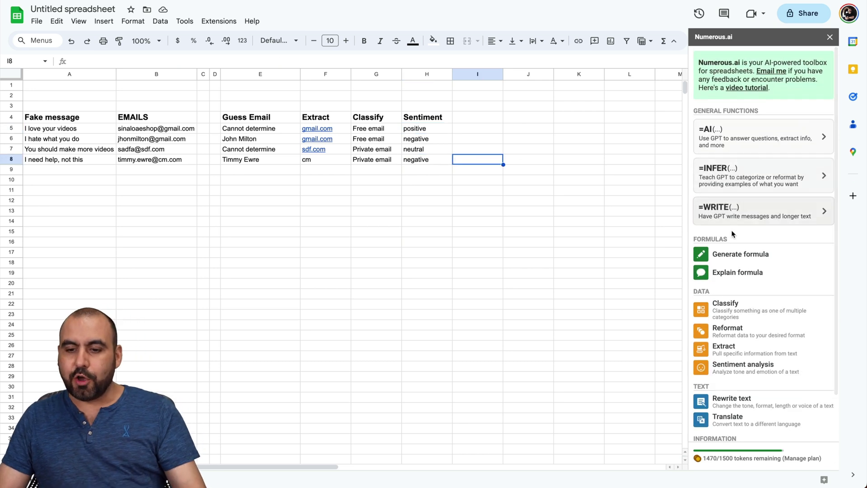
pyautogui.scroll(-2, 731, 232)
pyautogui.click(757, 230)
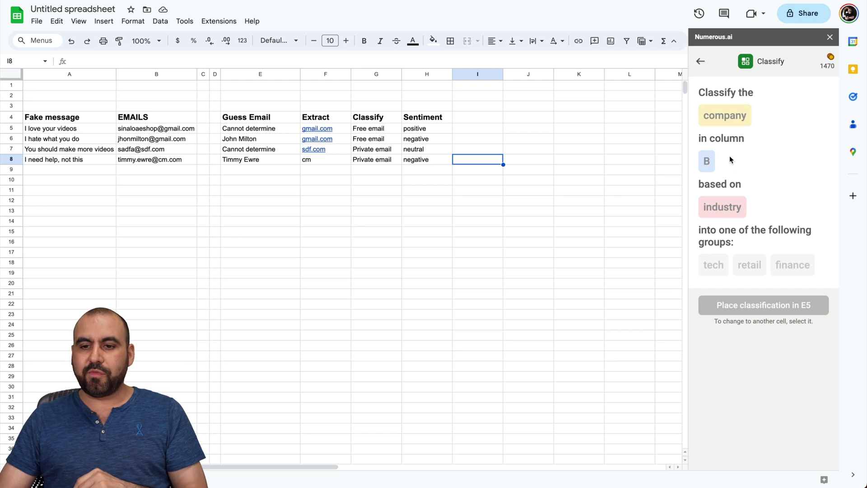
pyautogui.click(727, 122)
pyautogui.click(710, 165)
pyautogui.click(718, 201)
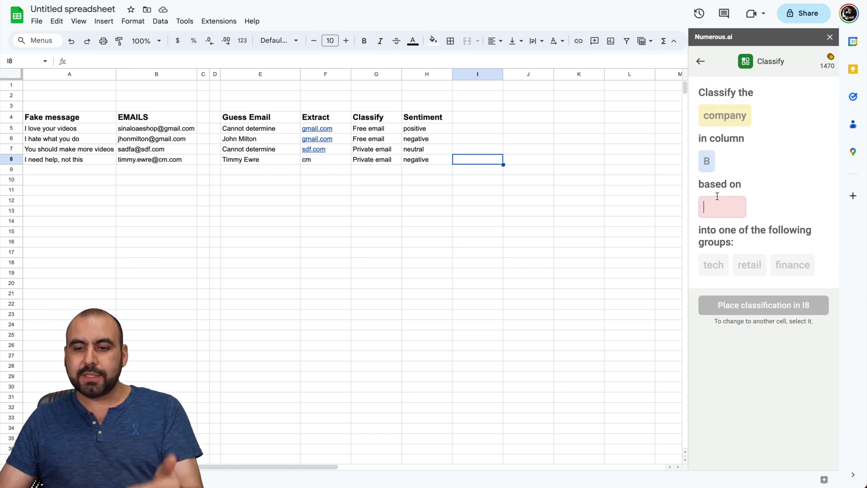
pyautogui.click(730, 258)
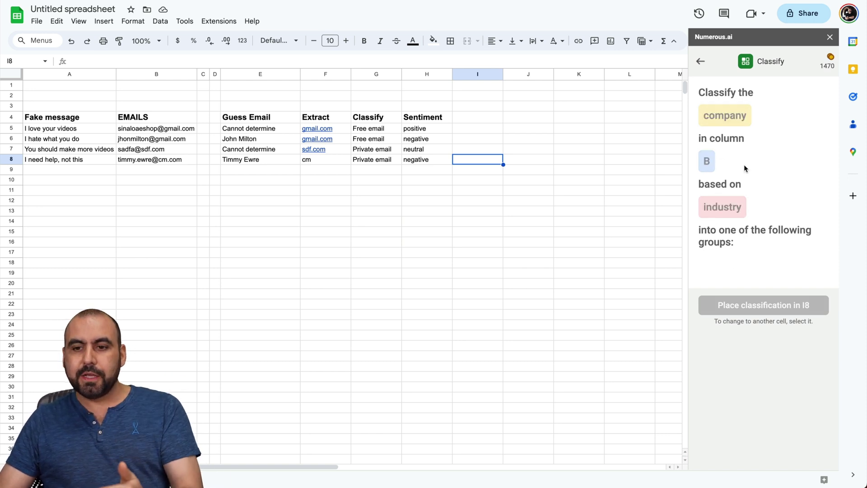
pyautogui.click(736, 118)
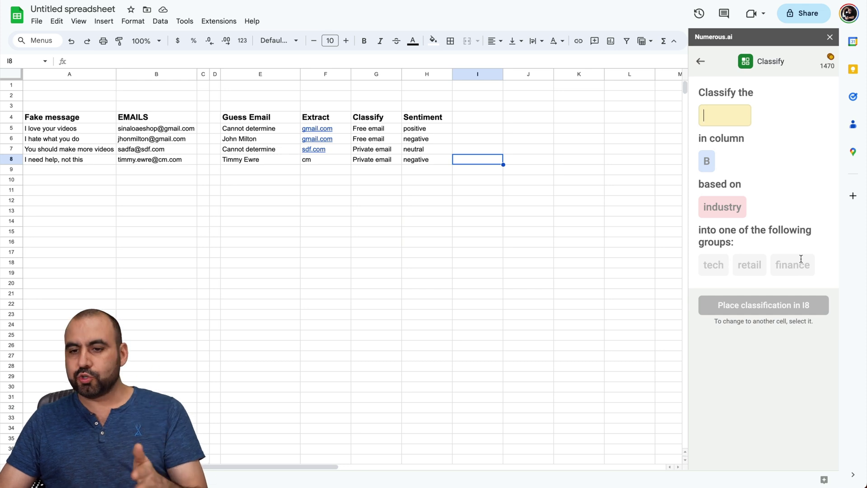
pyautogui.click(701, 61)
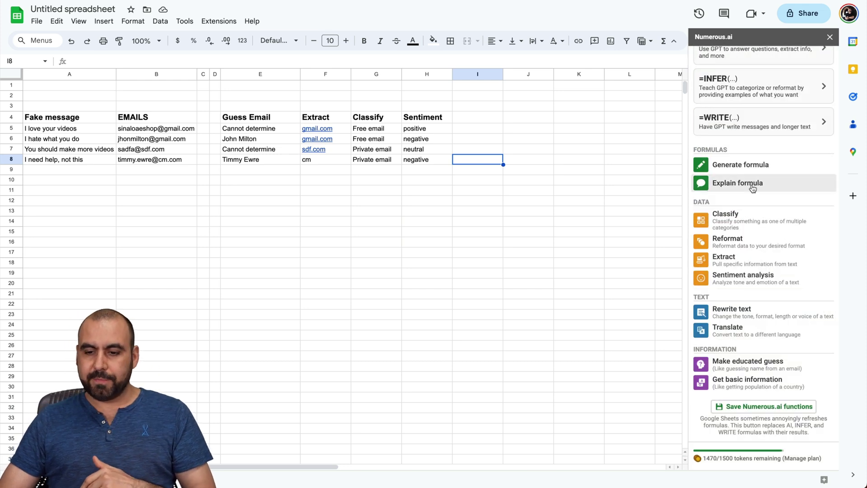
pyautogui.scroll(3, 752, 188)
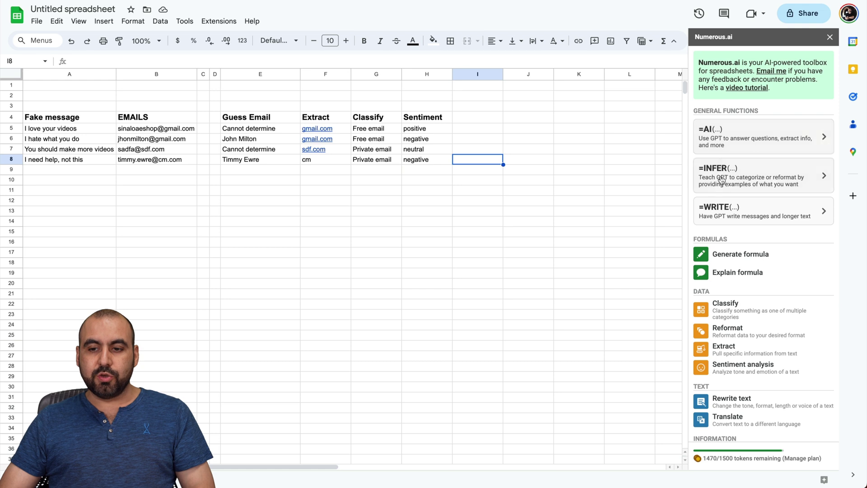
pyautogui.click(750, 139)
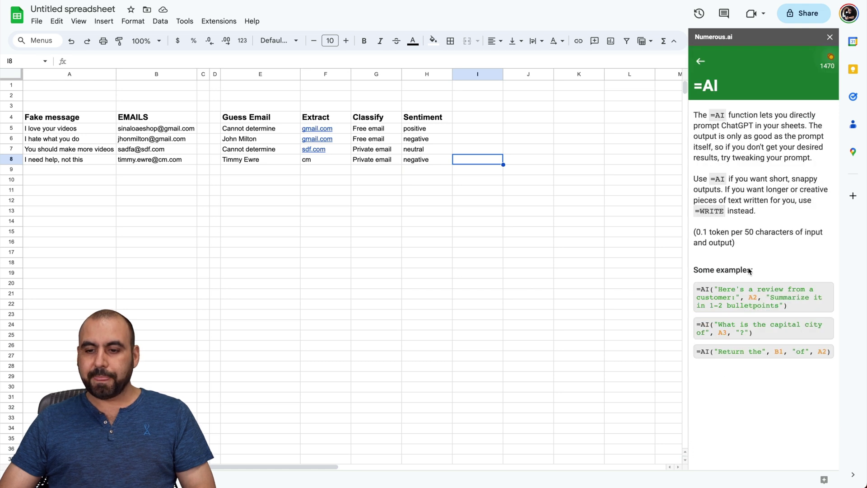
pyautogui.click(701, 62)
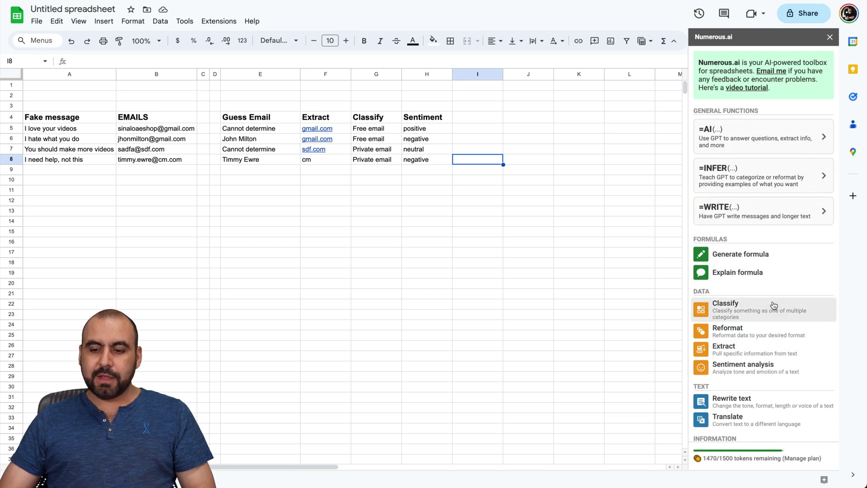
pyautogui.scroll(-2, 773, 305)
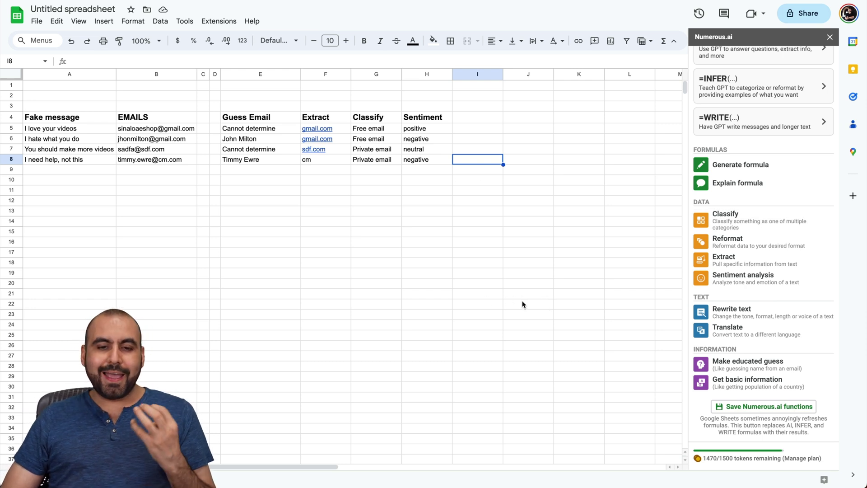
pyautogui.click(484, 274)
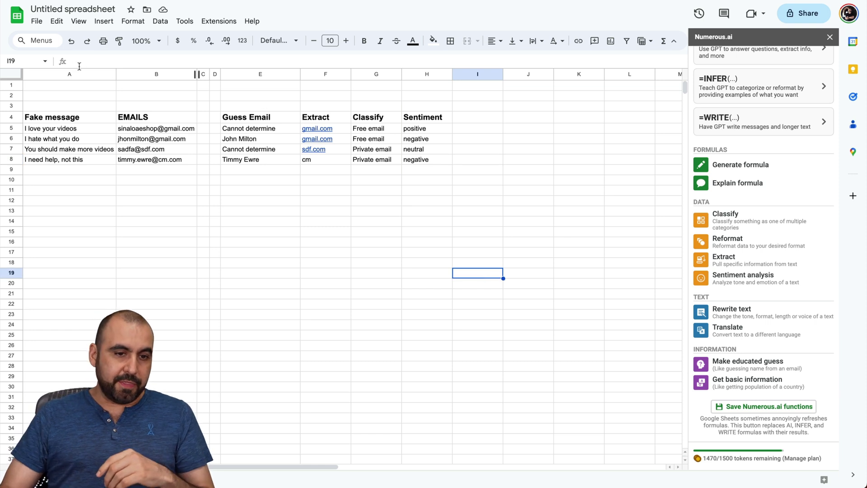
pyautogui.scroll(1, 741, 101)
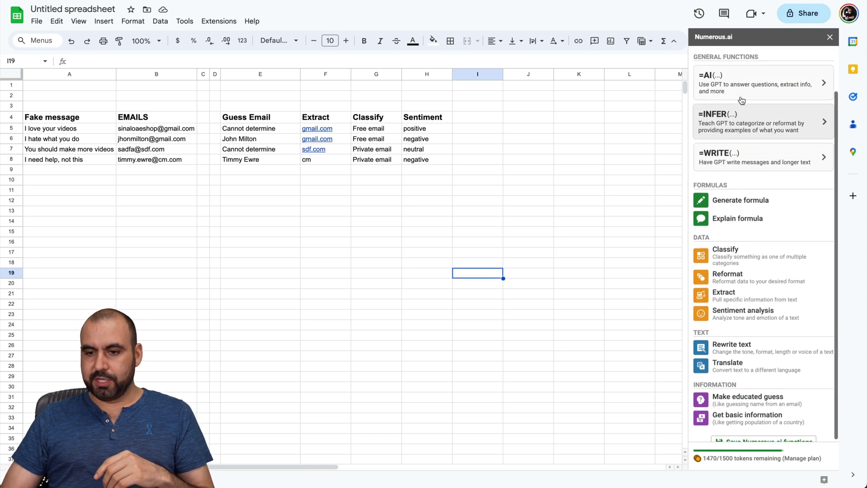
pyautogui.click(738, 205)
# - Generate a formula for 'How many gmail.com domains are in column F' and insert it into I19
pyautogui.click(745, 151)
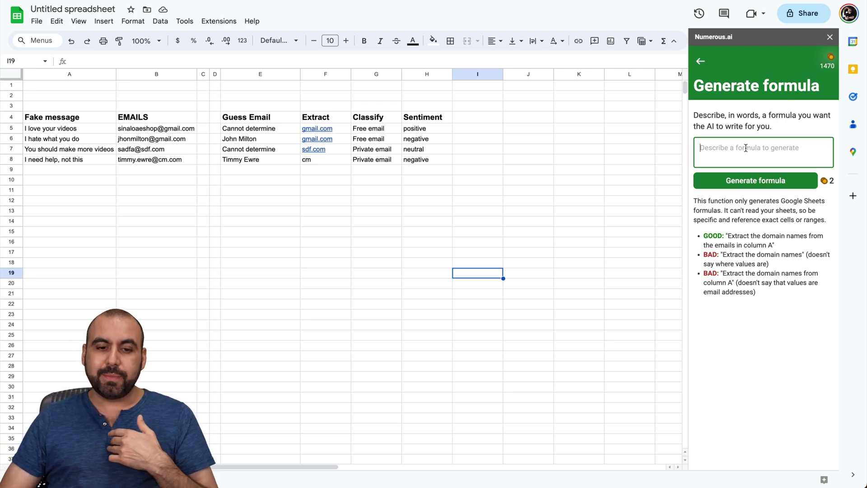
pyautogui.moveTo(320, 133)
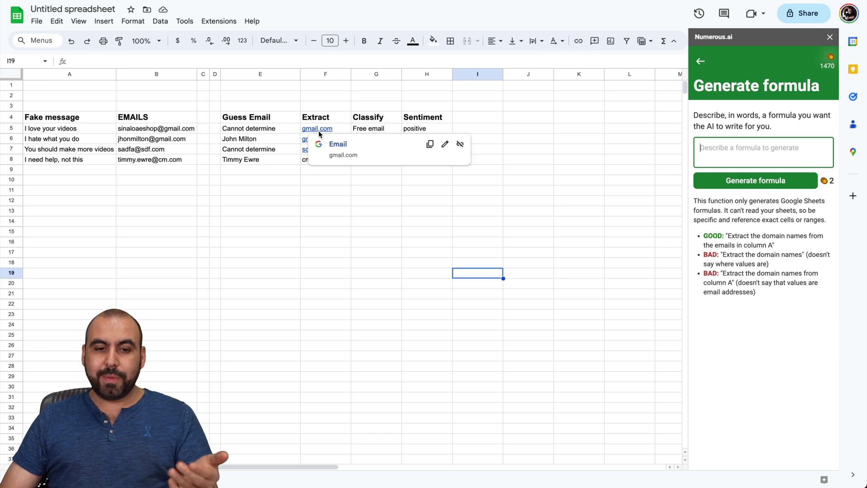
pyautogui.click(754, 153)
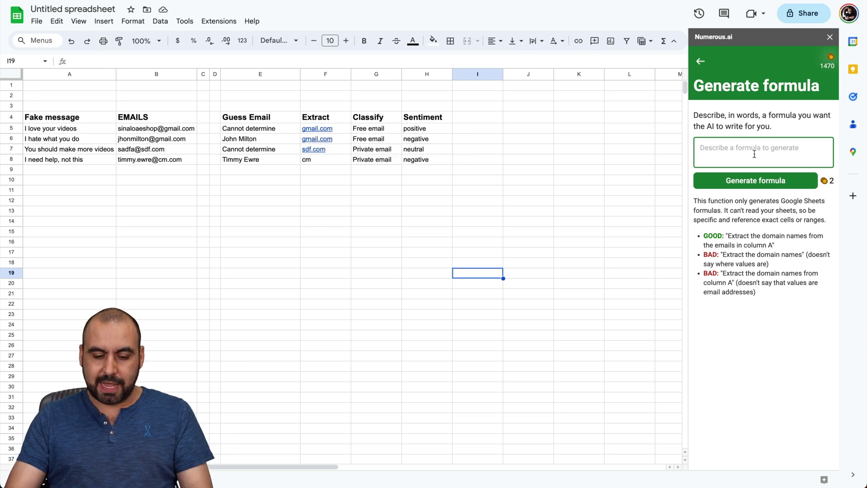
pyautogui.write('How many gmail.com domains are in column ')
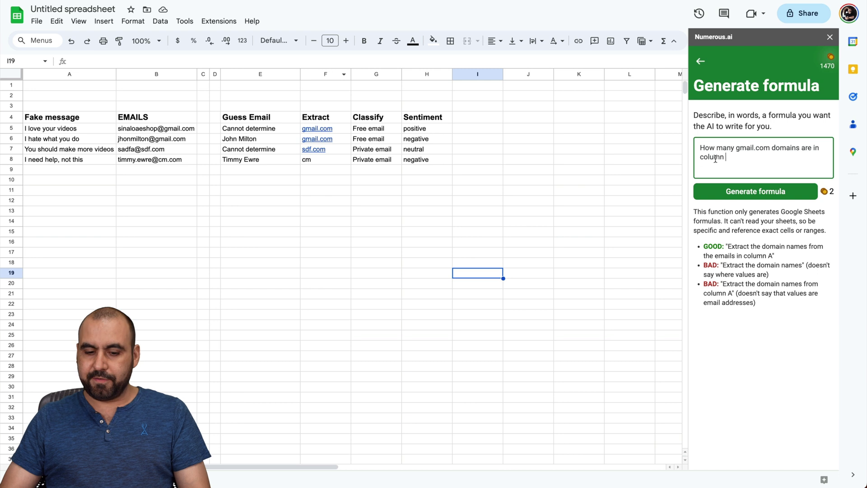
pyautogui.write('F')
pyautogui.click(751, 198)
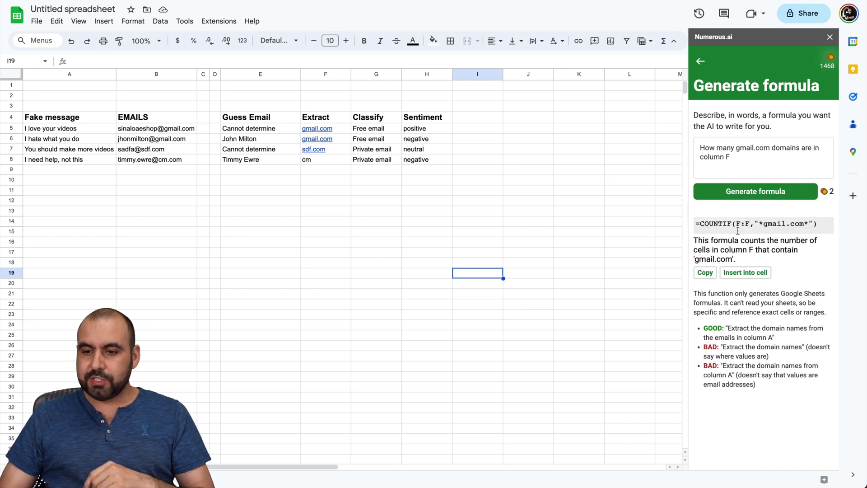
pyautogui.click(749, 273)
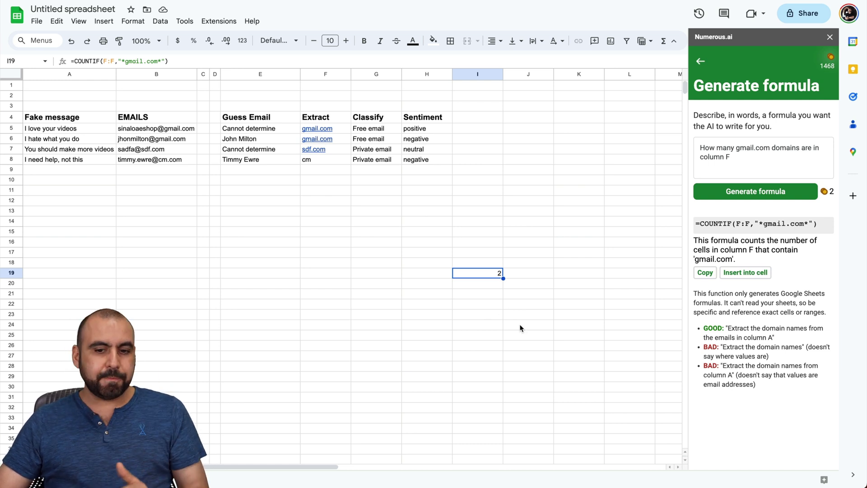
# - Enter 3456758 in B19 and 4546788 in B20, and delete the old formula request text
pyautogui.click(156, 275)
pyautogui.write('3456758')
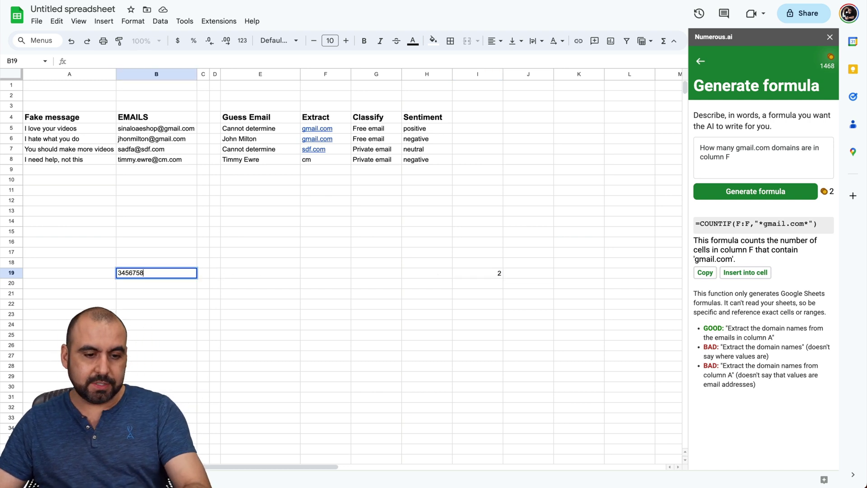
pyautogui.press('Return')
pyautogui.write('4546788')
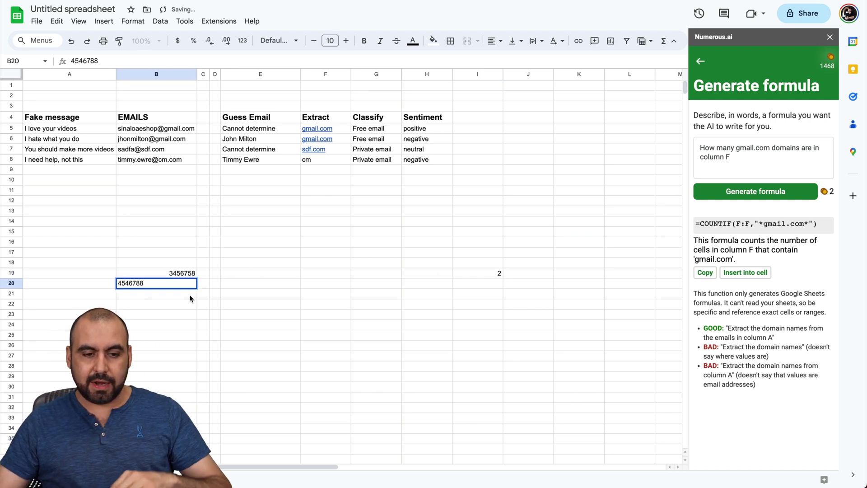
pyautogui.press('Return')
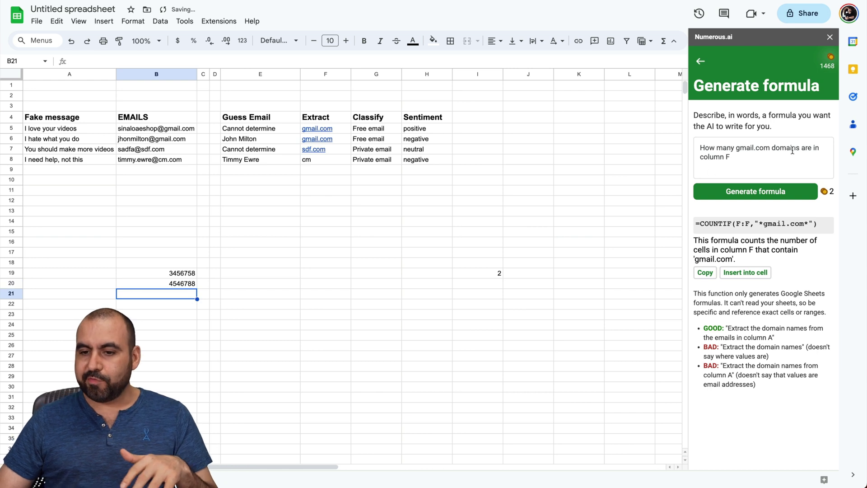
pyautogui.moveTo(760, 156); pyautogui.dragTo(703, 130)
pyautogui.press('BackSpace')
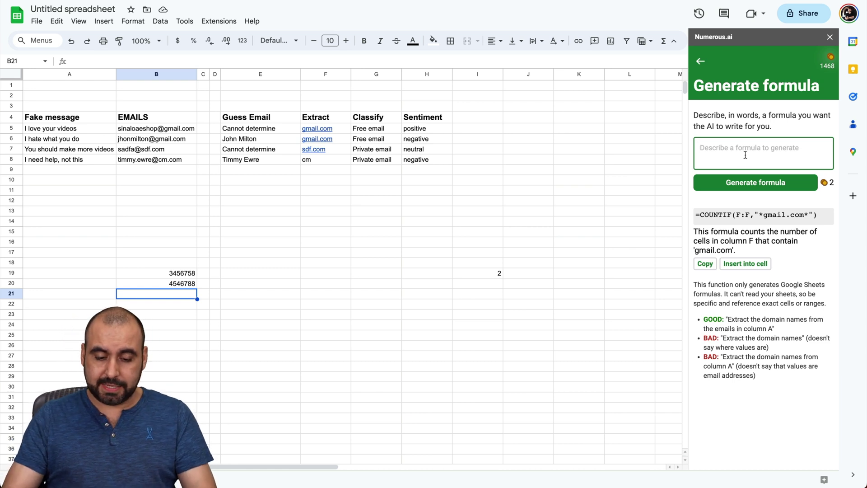
# - Generate a formula from 'Give me the sum of B19 and B20' and insert =SUM(B19,B20) into B21
pyautogui.write('Give me the sum of B19 a')
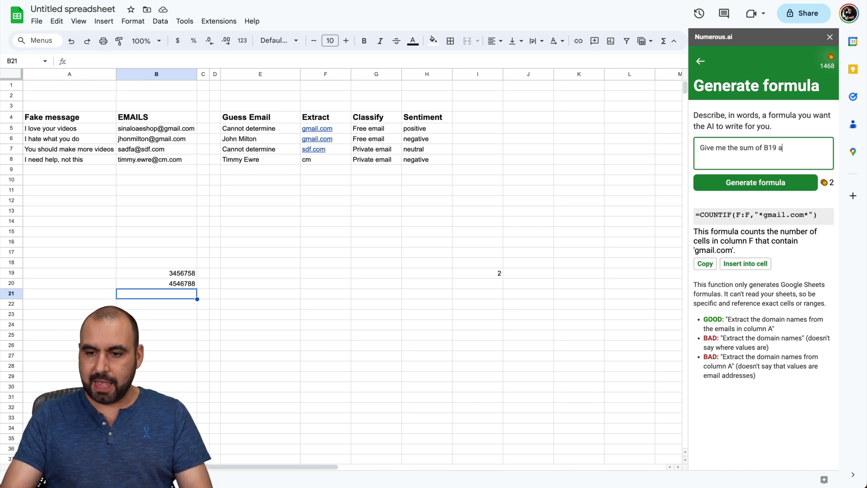
pyautogui.write('nd B')
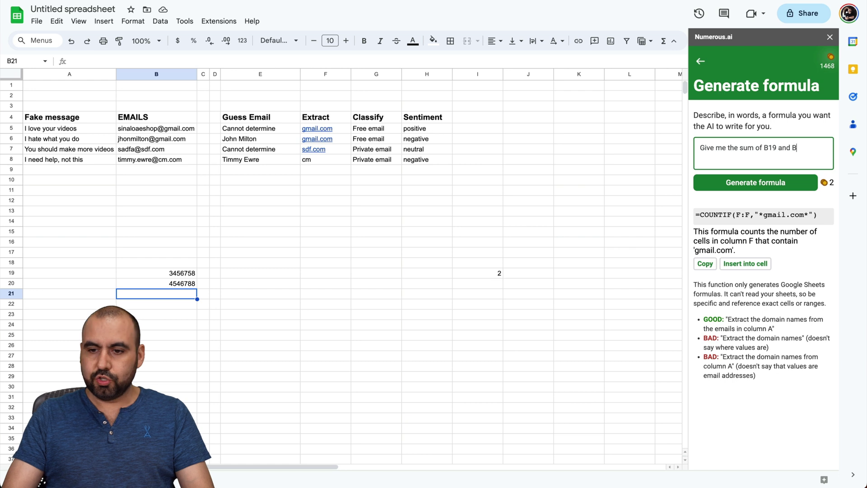
pyautogui.write('20')
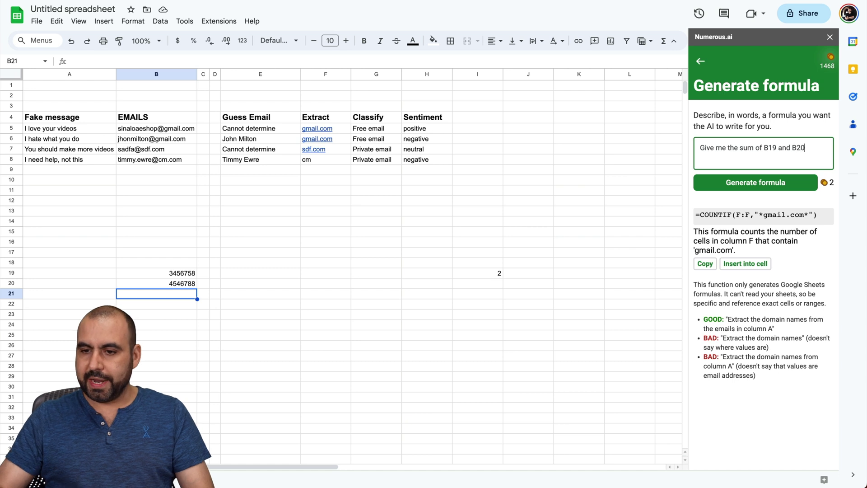
pyautogui.click(767, 189)
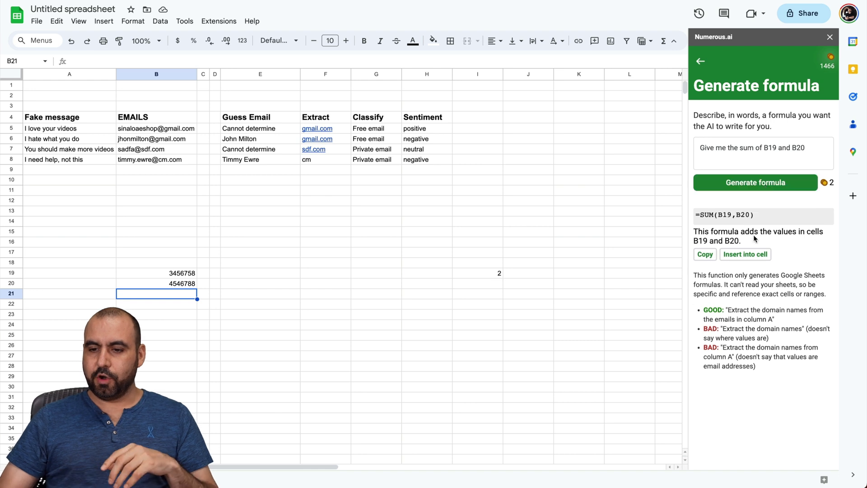
pyautogui.click(748, 254)
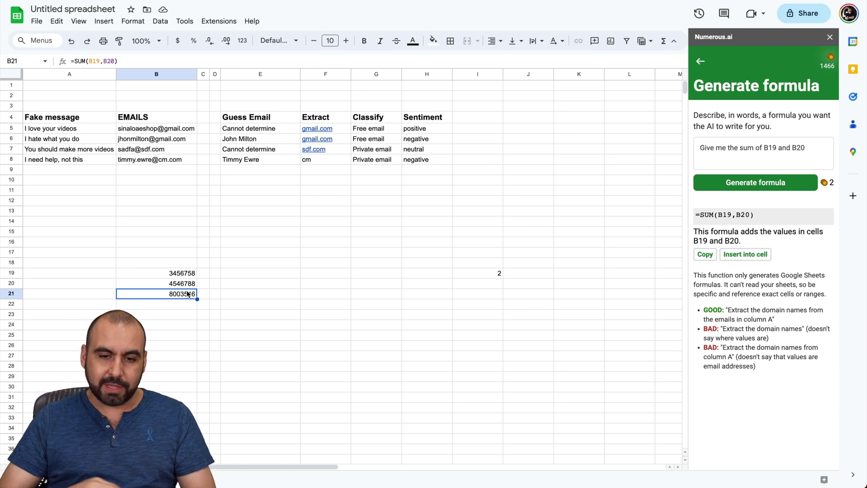
pyautogui.click(318, 233)
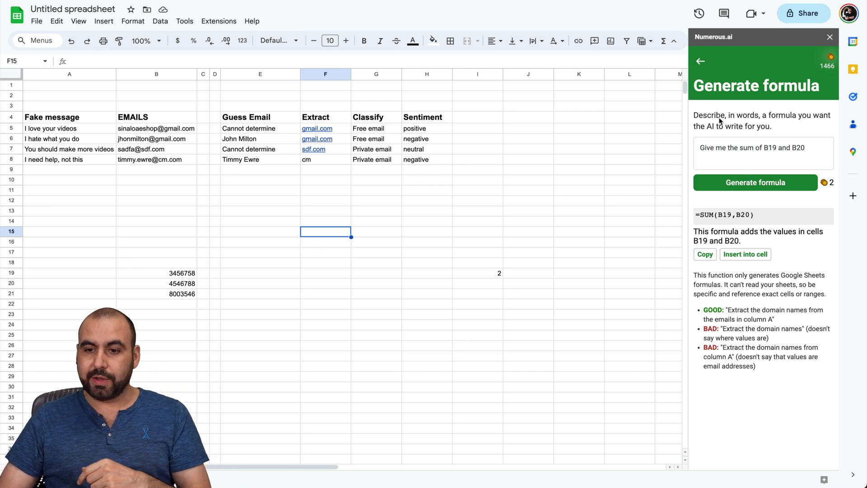
# - Copy B21's =SUM(B19,B20) formula into the Explain formula tool and request an explanation
pyautogui.click(701, 62)
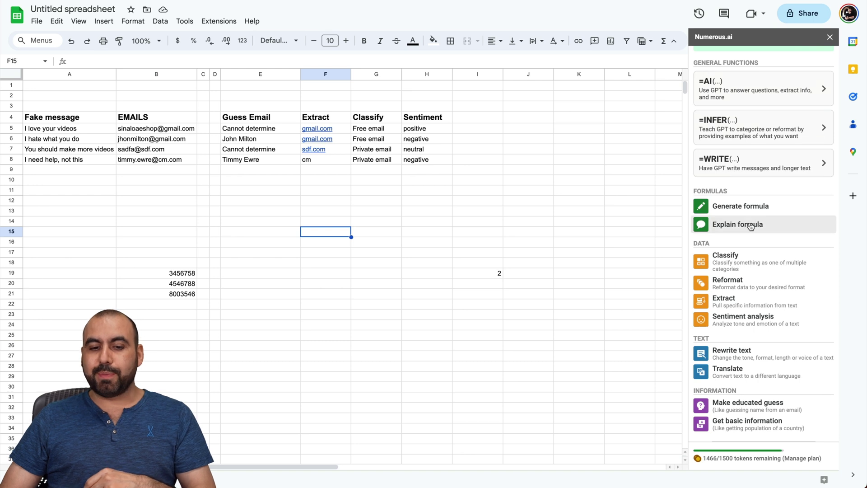
pyautogui.click(156, 293)
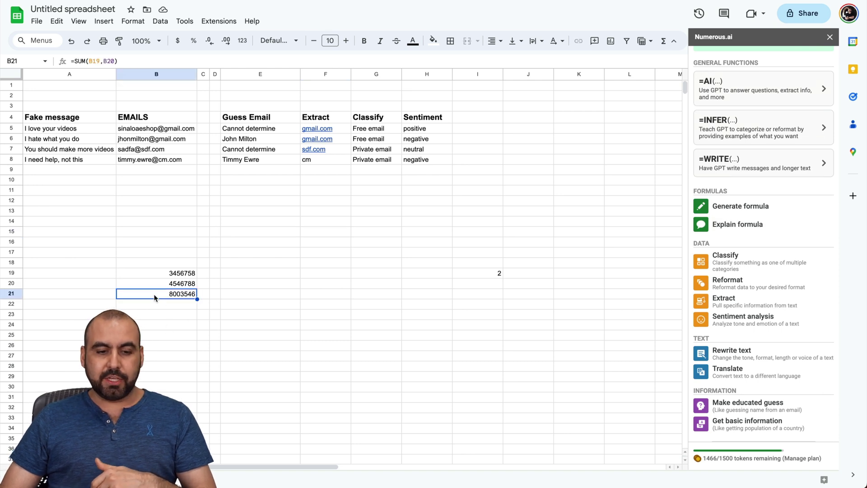
pyautogui.tripleClick(124, 62)
pyautogui.hotkey('ctrl', 'c')
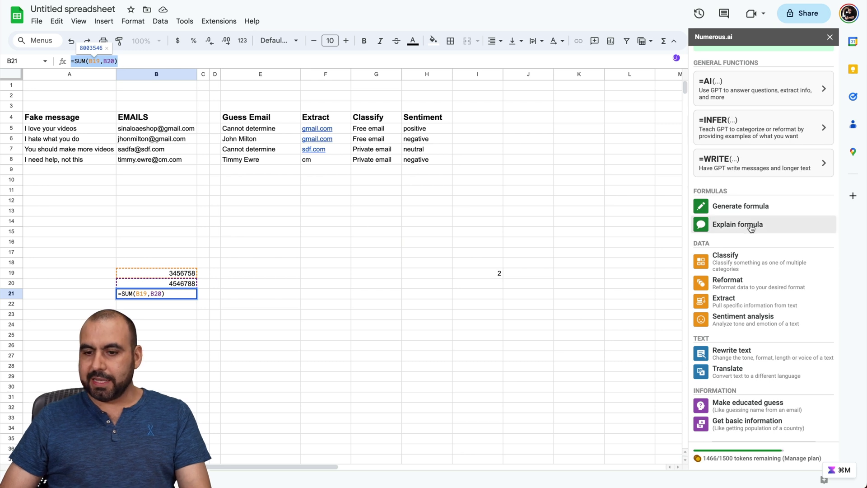
pyautogui.click(750, 225)
pyautogui.click(749, 147)
pyautogui.hotkey('ctrl', 'v')
pyautogui.click(751, 186)
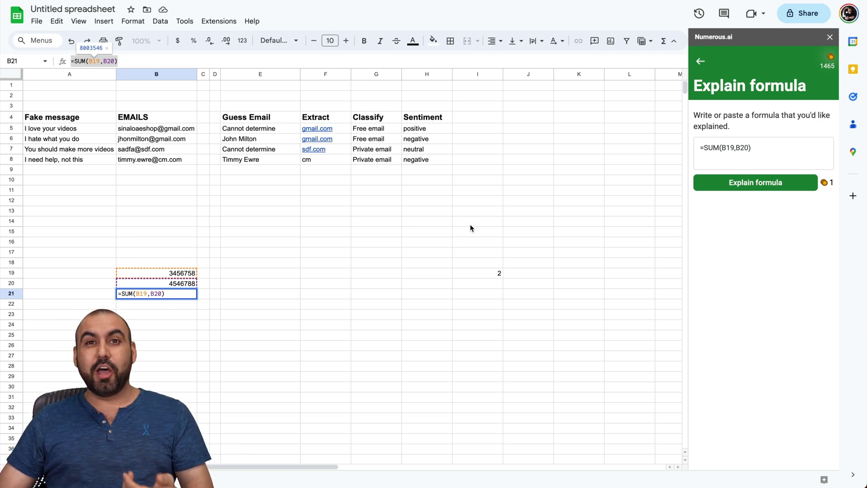
# - Go back to the Numerous.ai tool list and click an empty cell to leave B21
pyautogui.click(700, 61)
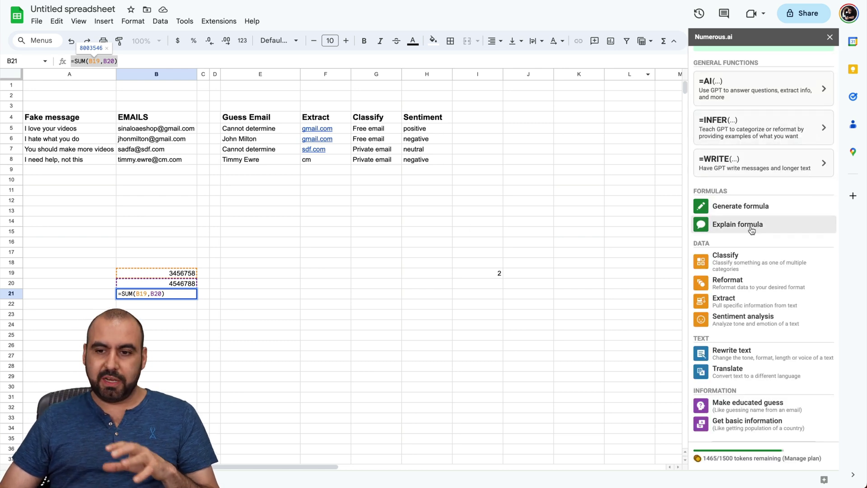
pyautogui.scroll(2, 751, 230)
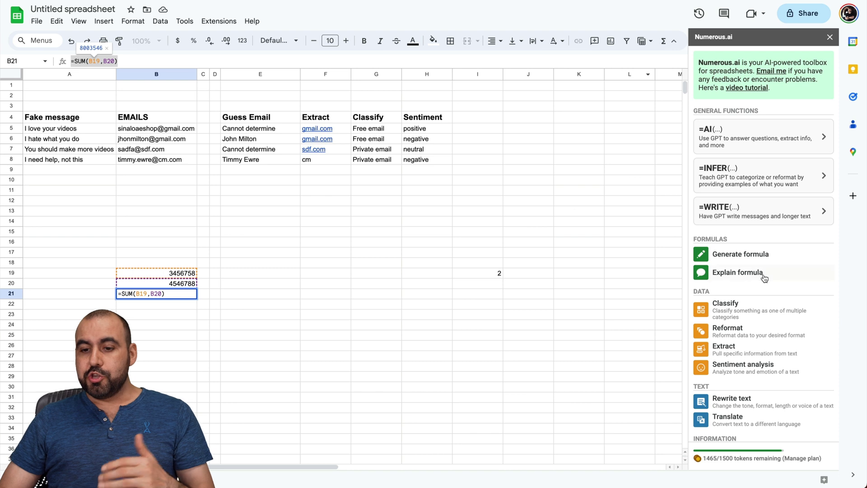
pyautogui.scroll(-4, 762, 309)
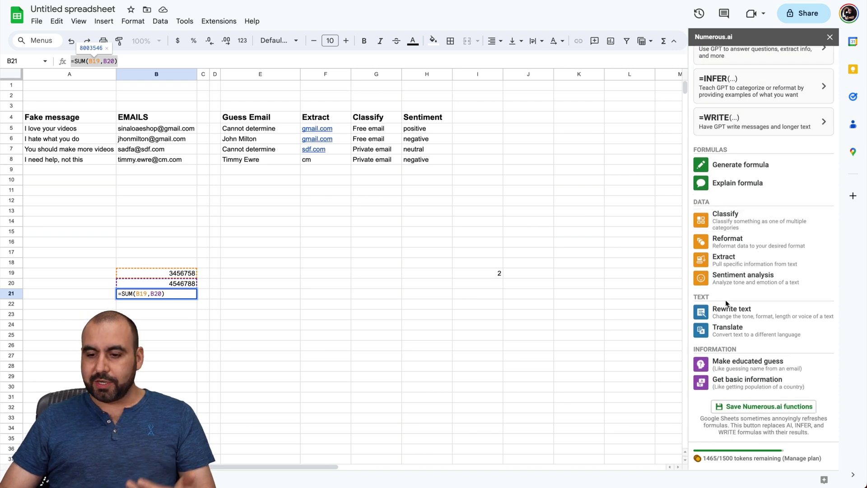
pyautogui.scroll(4, 731, 384)
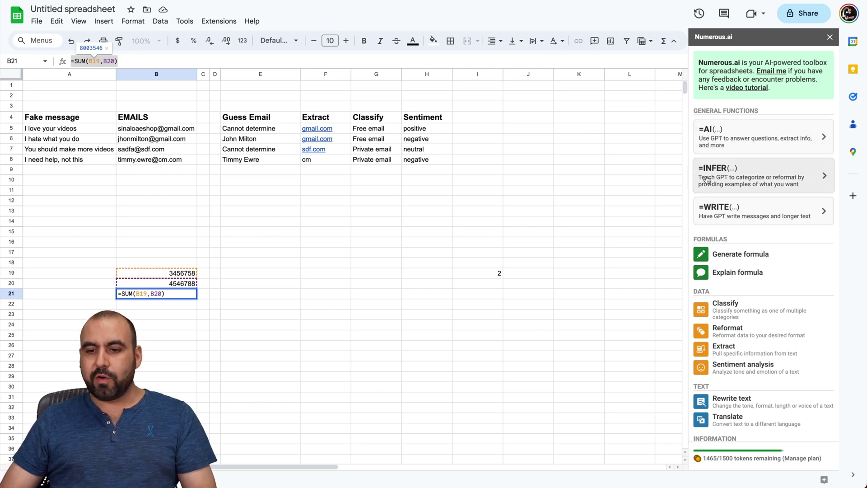
pyautogui.click(301, 239)
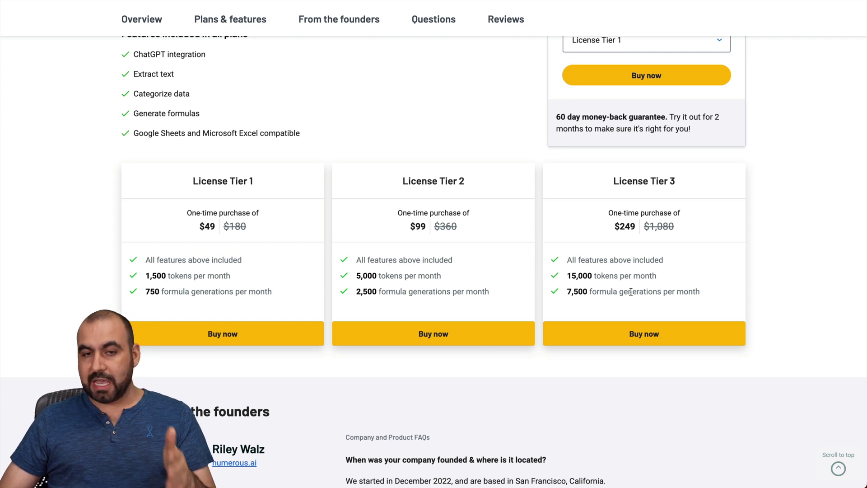
# - Highlight the License Tier 3 monthly token allowance on the AppSumo page
pyautogui.moveTo(565, 275); pyautogui.dragTo(665, 276)
pyautogui.click(665, 276)
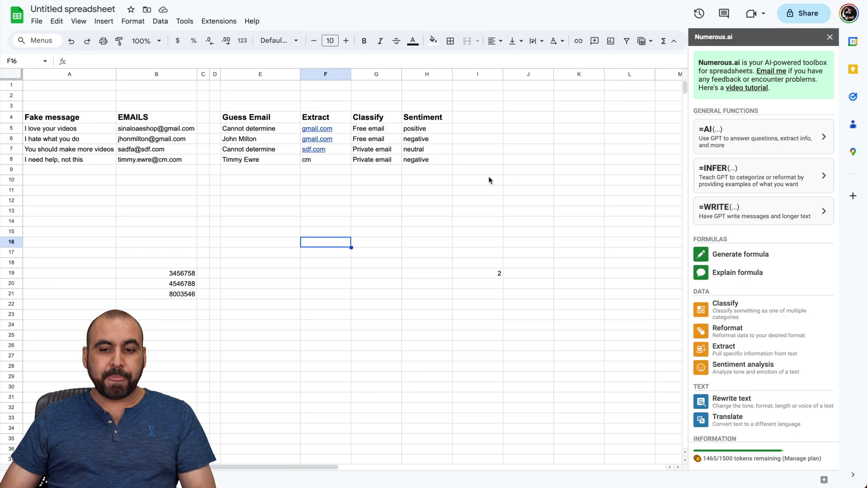
pyautogui.click(427, 190)
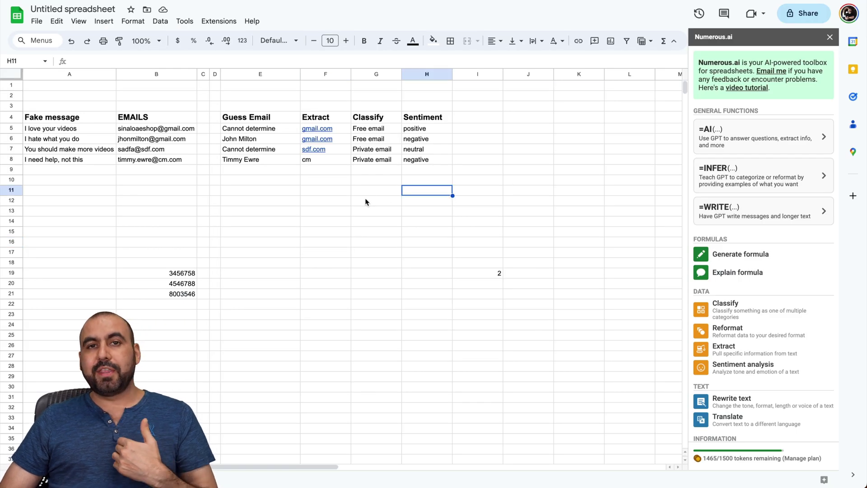